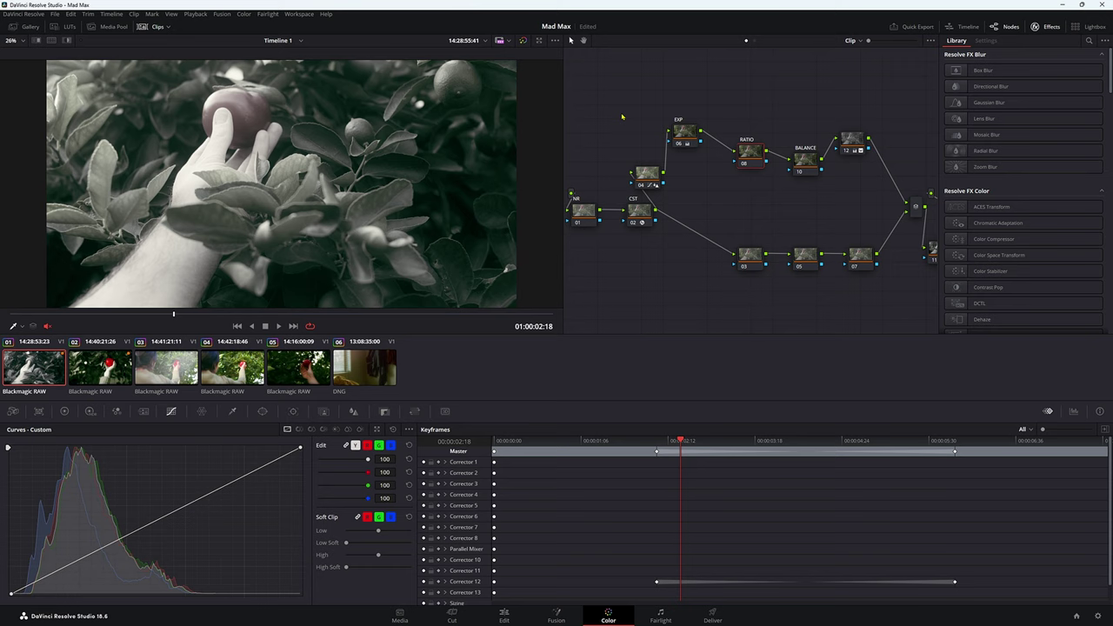
Export the Mad Max project as a .drp into a new 'Test for saving' folder on A036 (E:)
{"action": "left_click", "coordinate": [55, 14]}
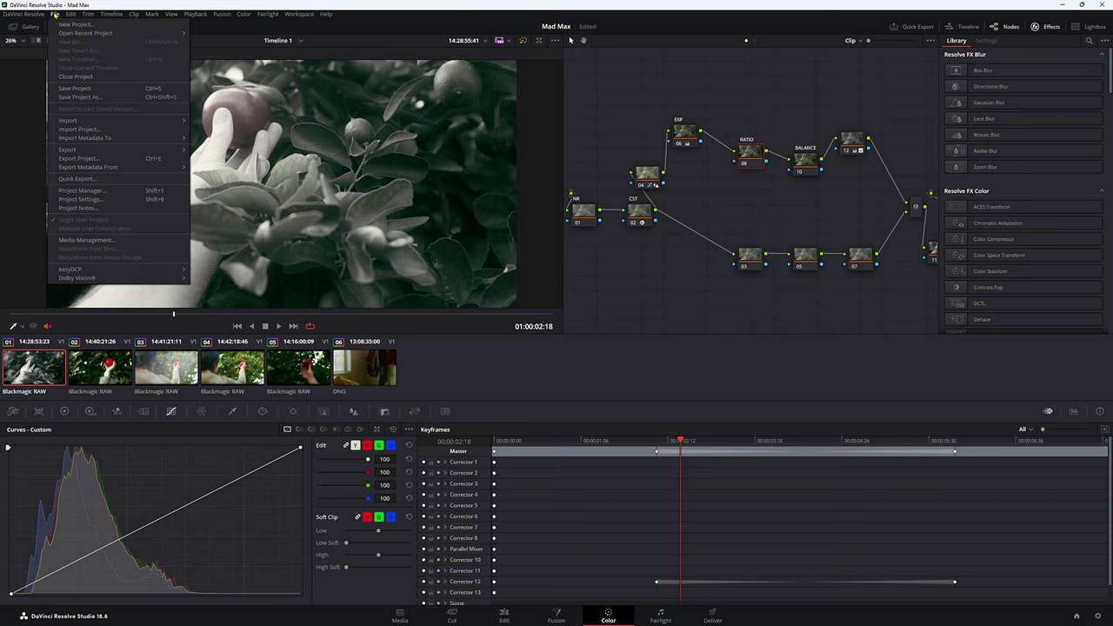
{"action": "left_click", "coordinate": [113, 159]}
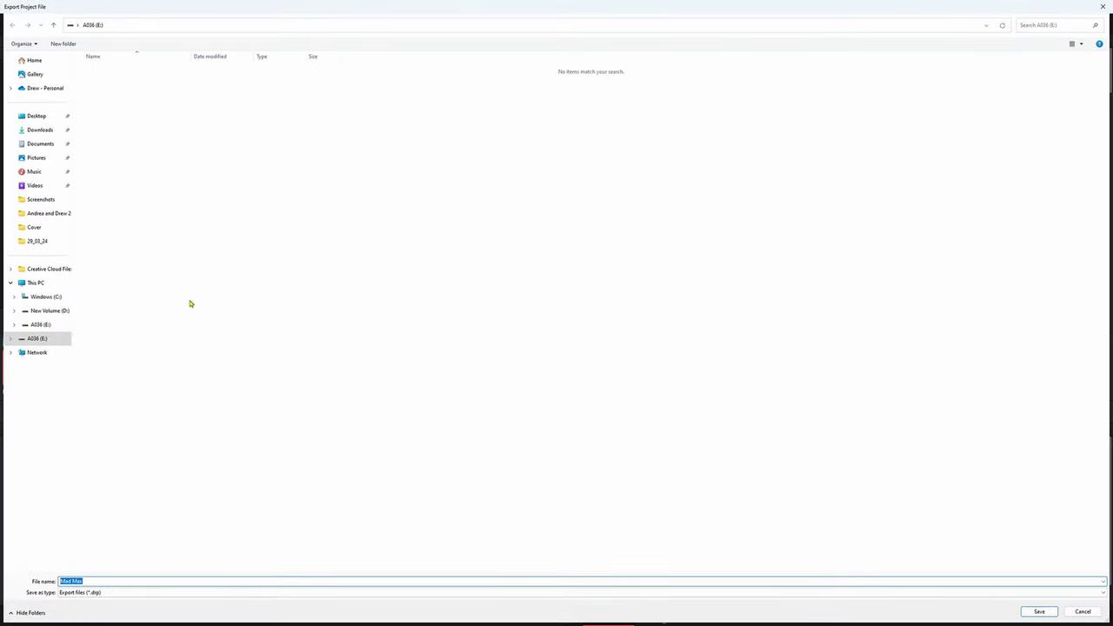
{"action": "right_click", "coordinate": [271, 179]}
{"action": "mouse_move", "coordinate": [360, 279]}
{"action": "left_click", "coordinate": [439, 281]}
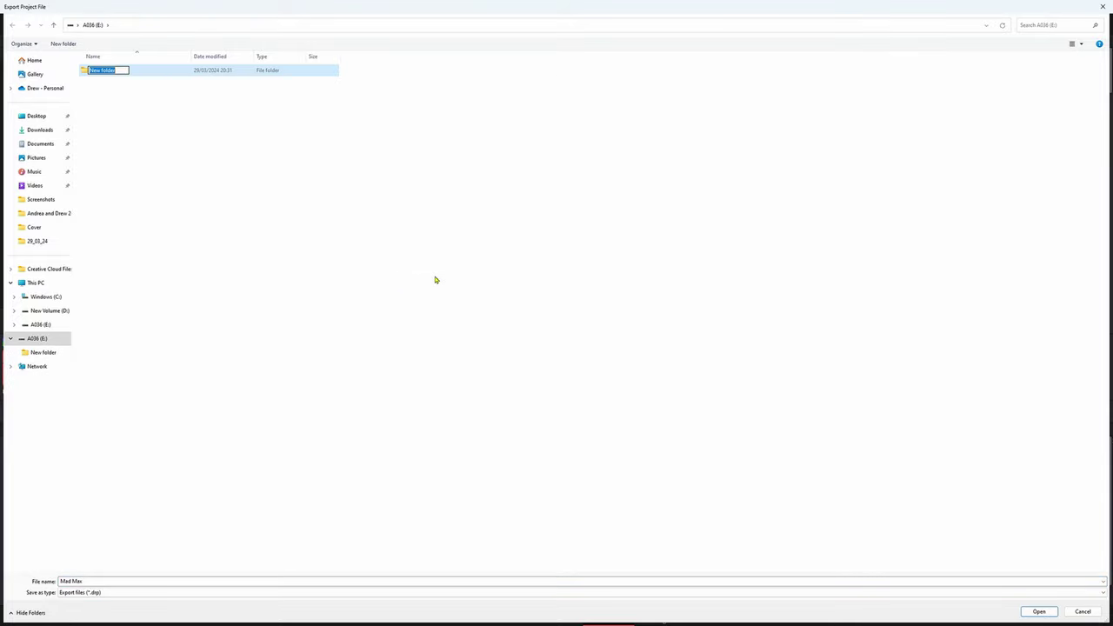
{"action": "type", "text": "Test for saving"}
{"action": "left_click", "coordinate": [436, 280]}
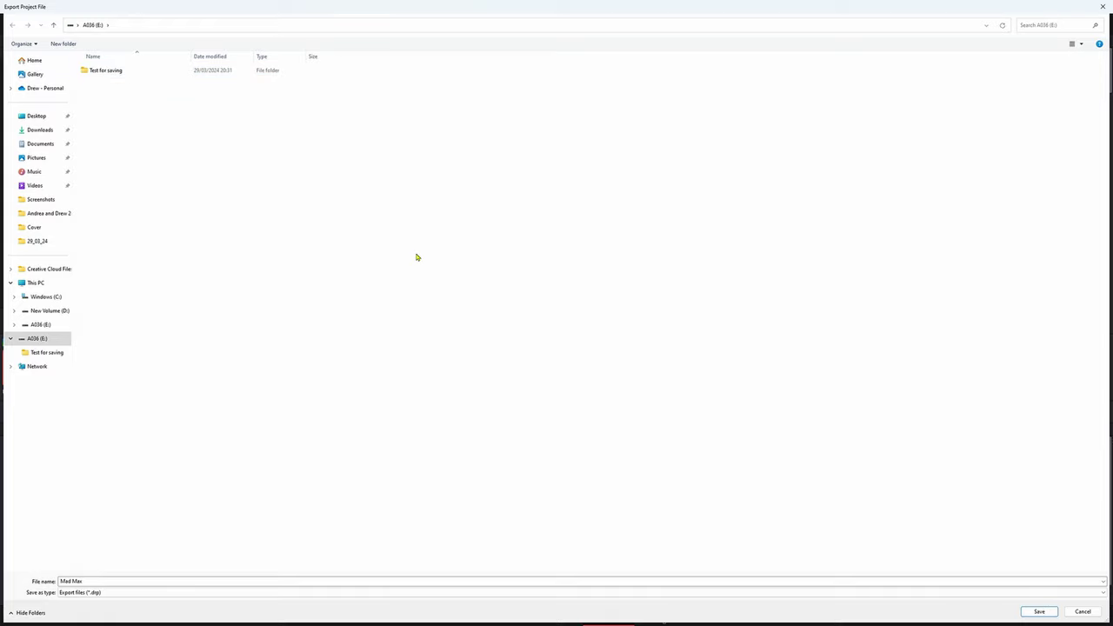
{"action": "double_click", "coordinate": [107, 70]}
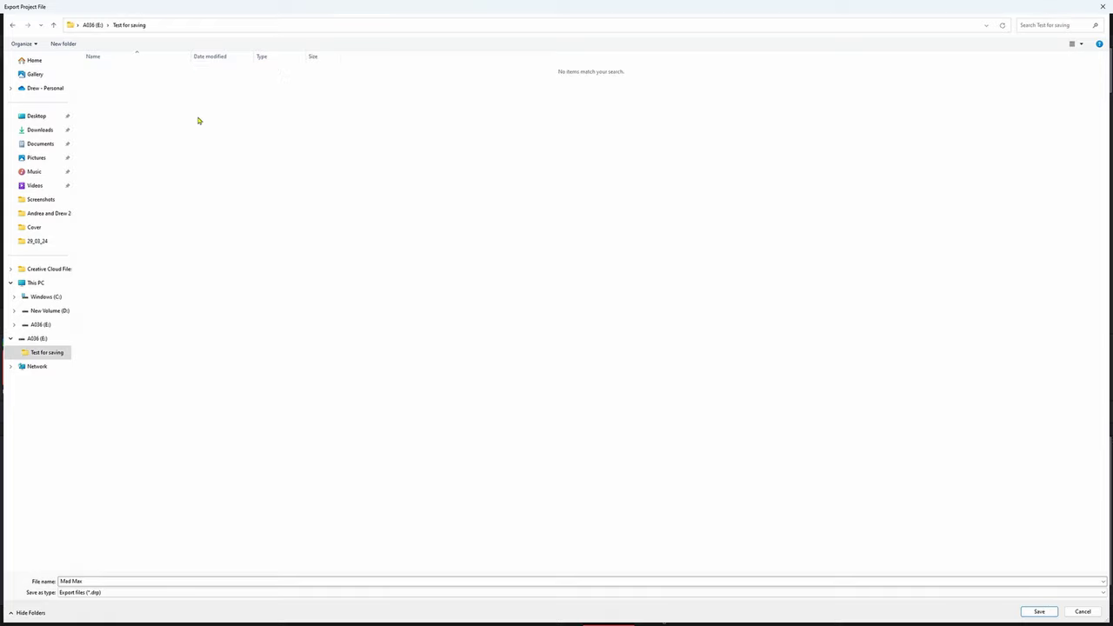
{"action": "left_click", "coordinate": [1040, 612]}
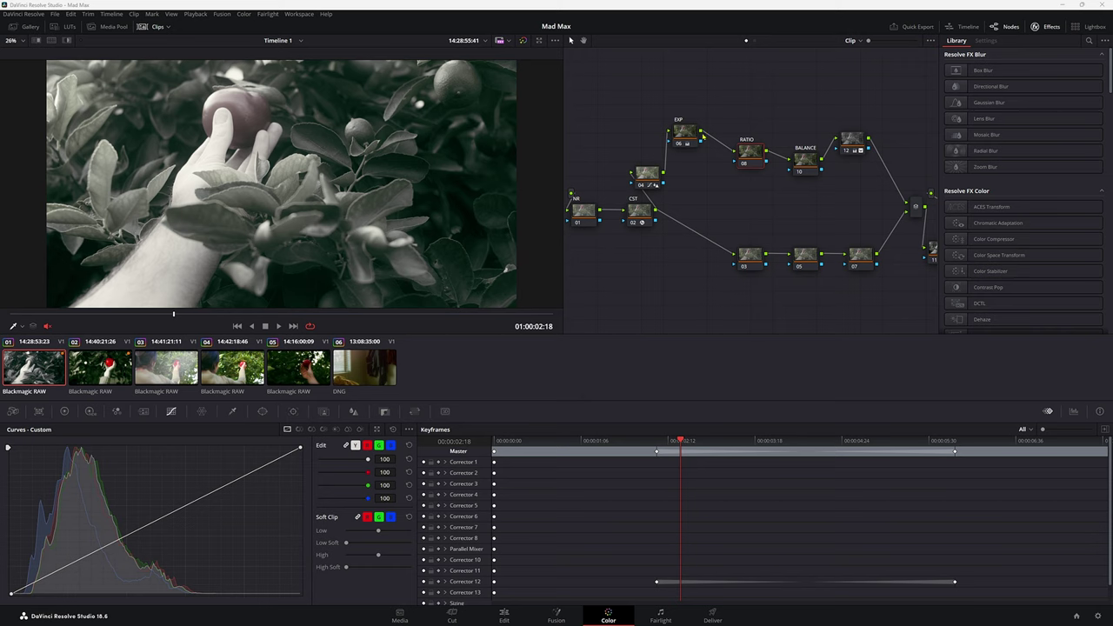
Lift a point on the Custom curve up-left so the orchard shot turns bright and washed out
{"action": "left_click_drag", "start_coordinate": [120, 540], "coordinate": [96, 509]}
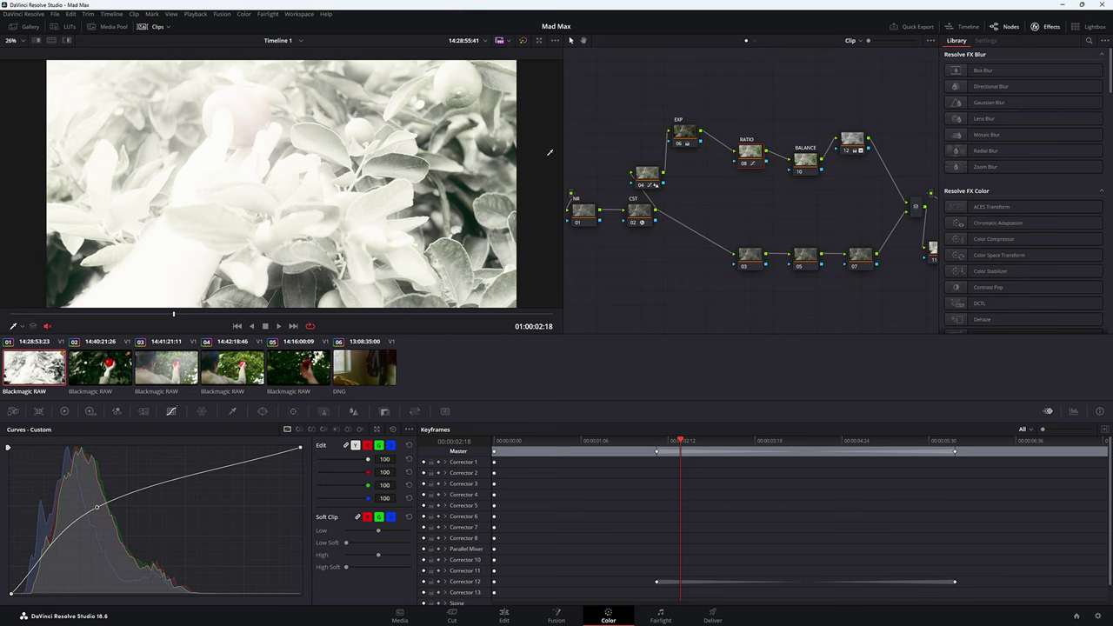
{"action": "left_click", "coordinate": [55, 14]}
{"action": "left_click", "coordinate": [76, 89]}
Import Mad Max from E:\Test for saving as 'Copy of Mad Max' and open that project
{"action": "left_click", "coordinate": [1076, 615]}
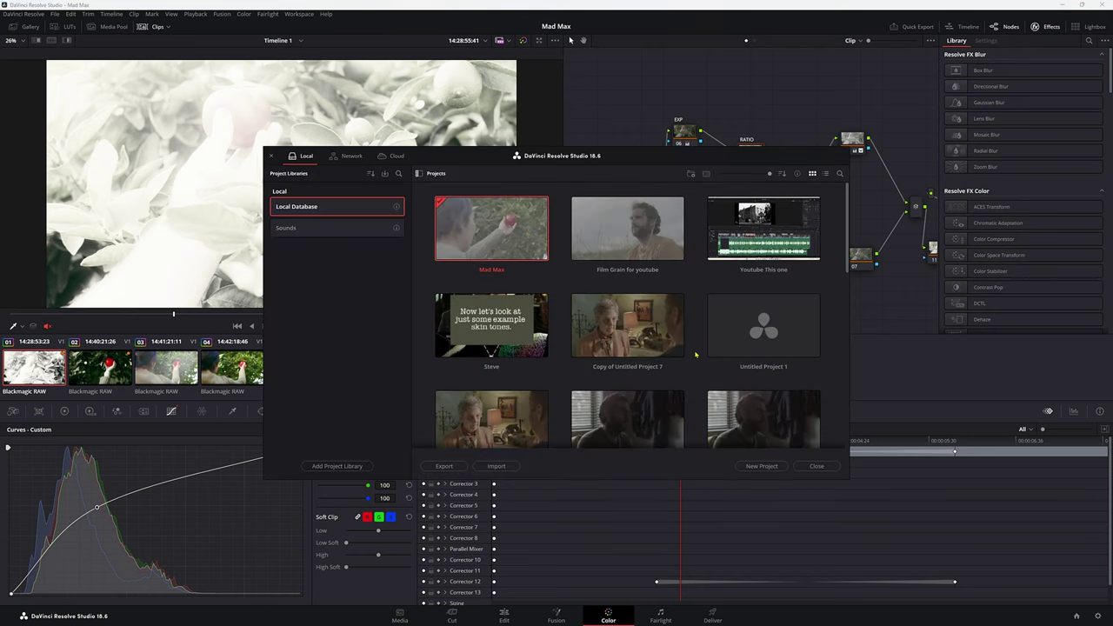
{"action": "right_click", "coordinate": [559, 280]}
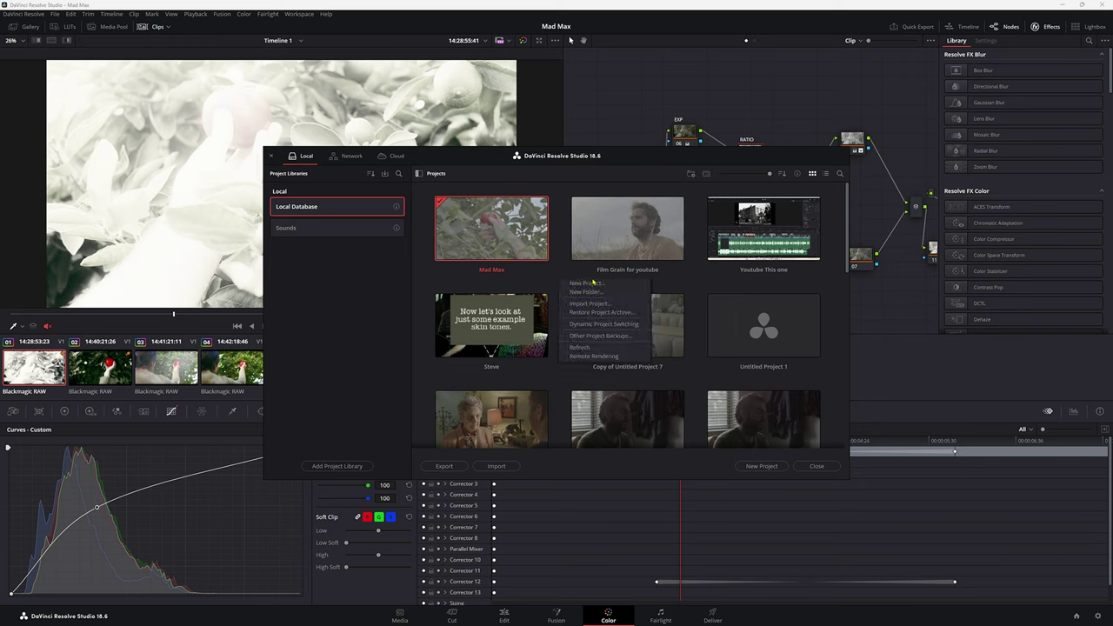
{"action": "left_click", "coordinate": [589, 303]}
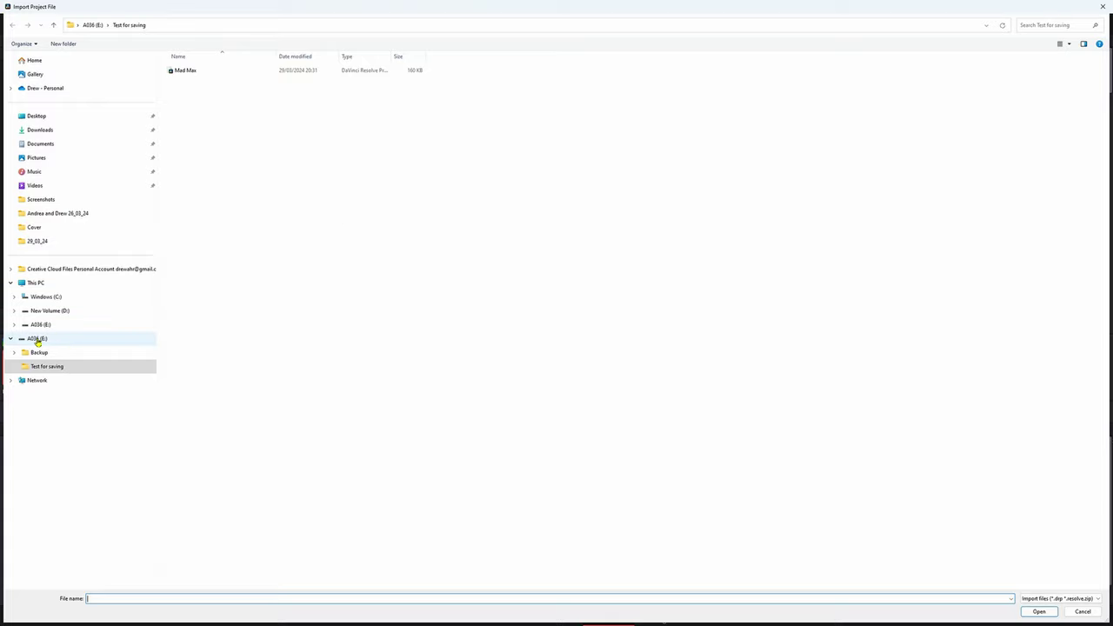
{"action": "double_click", "coordinate": [193, 73]}
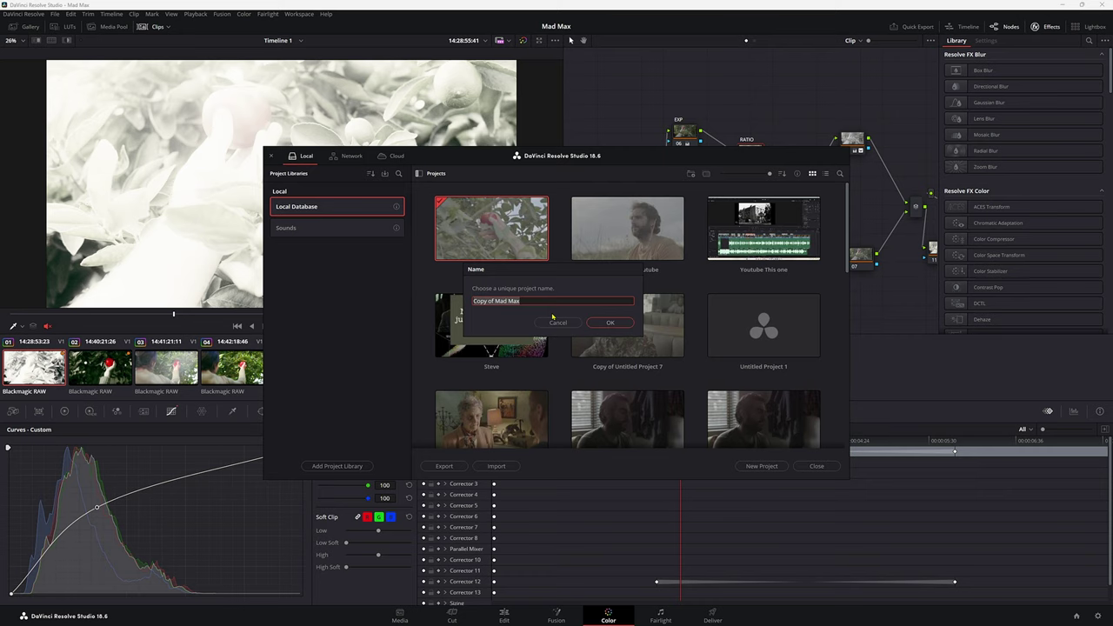
{"action": "left_click", "coordinate": [609, 323]}
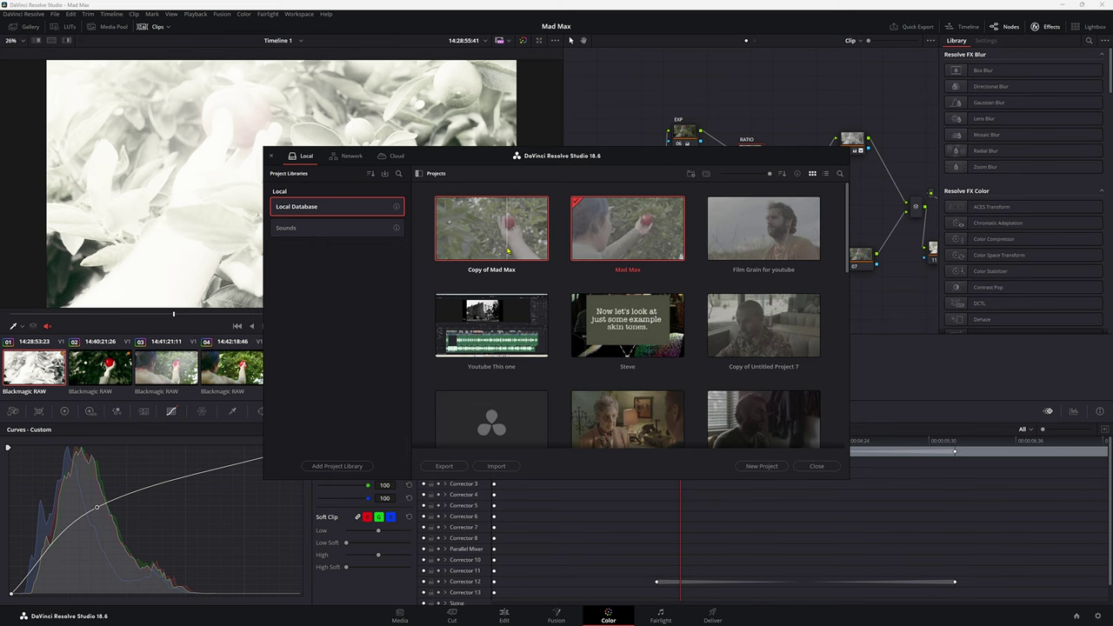
{"action": "double_click", "coordinate": [509, 250]}
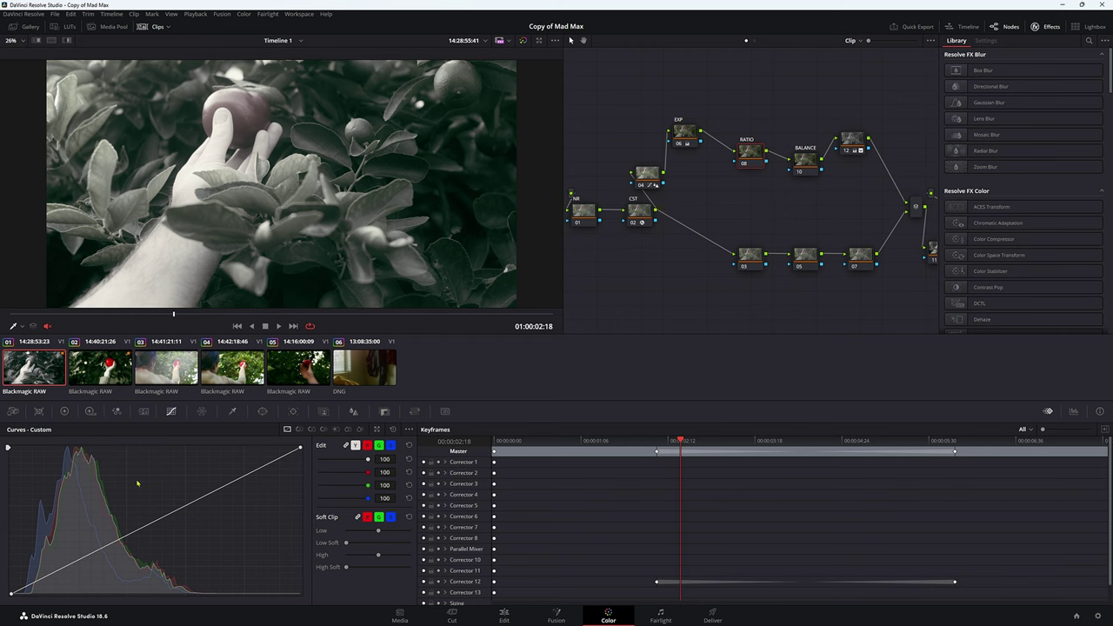
{"action": "mouse_move", "coordinate": [115, 544]}
{"action": "left_mouse_down"}
{"action": "mouse_move", "coordinate": [99, 502]}
{"action": "mouse_move", "coordinate": [114, 528]}
{"action": "left_mouse_up"}
{"action": "right_click", "coordinate": [114, 528]}
In User > Project Save and Load preferences, enable project backups every 2 minutes
{"action": "left_click", "coordinate": [25, 14]}
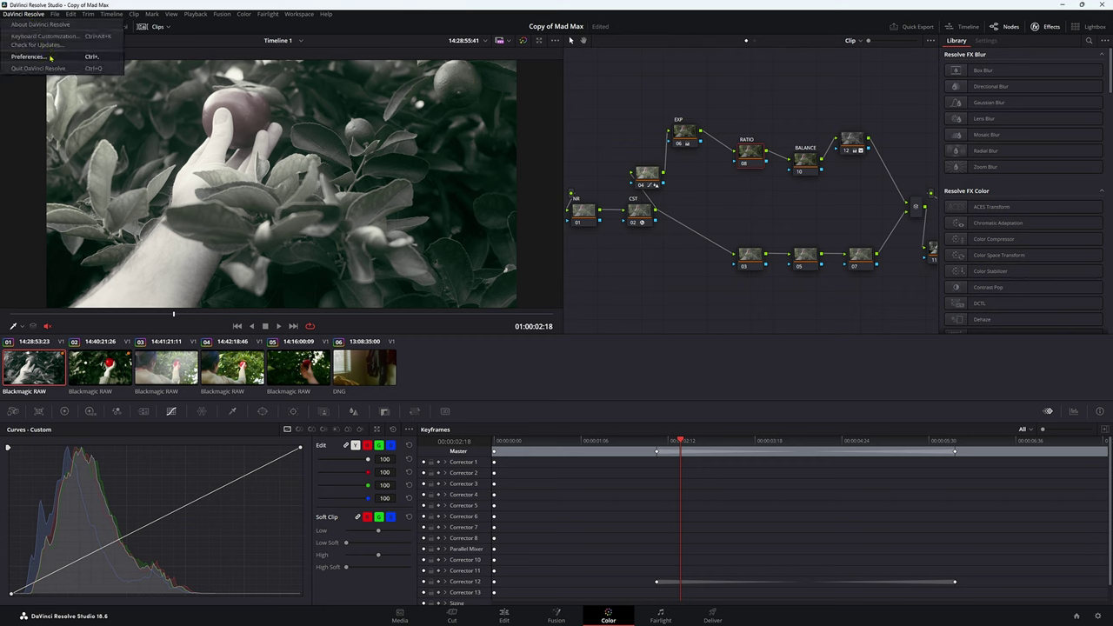
{"action": "left_click", "coordinate": [28, 57]}
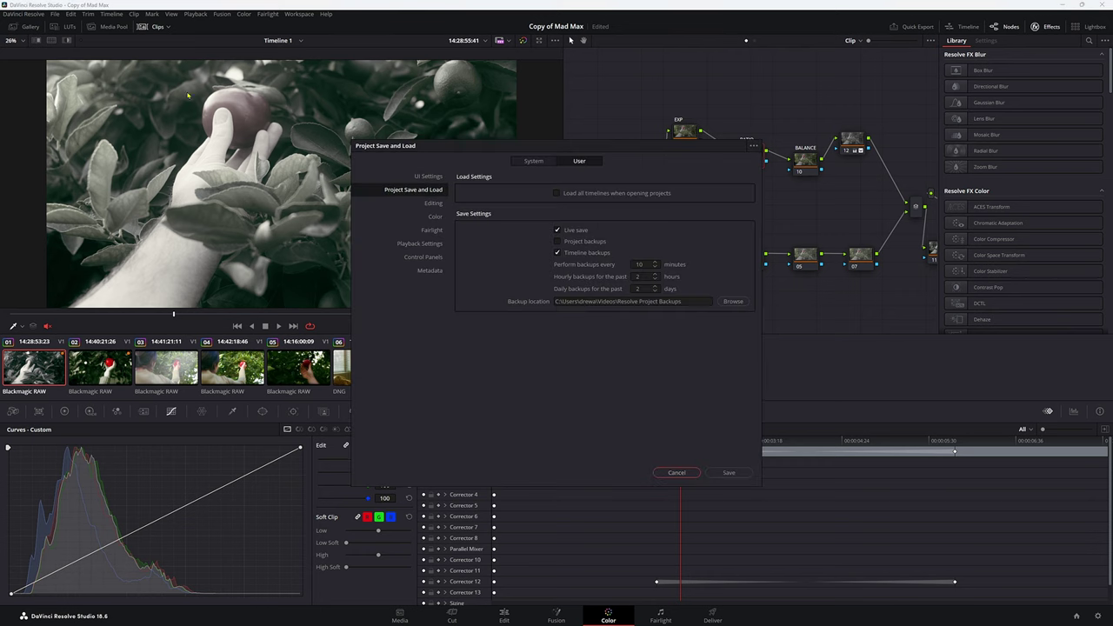
{"action": "left_click", "coordinate": [579, 162]}
{"action": "left_click", "coordinate": [584, 244]}
{"action": "left_click", "coordinate": [656, 270]}
{"action": "type", "text": "2"}
{"action": "left_click", "coordinate": [598, 311]}
Browse the backup location picker to the root of drive A036 (E:)
{"action": "left_click", "coordinate": [733, 301]}
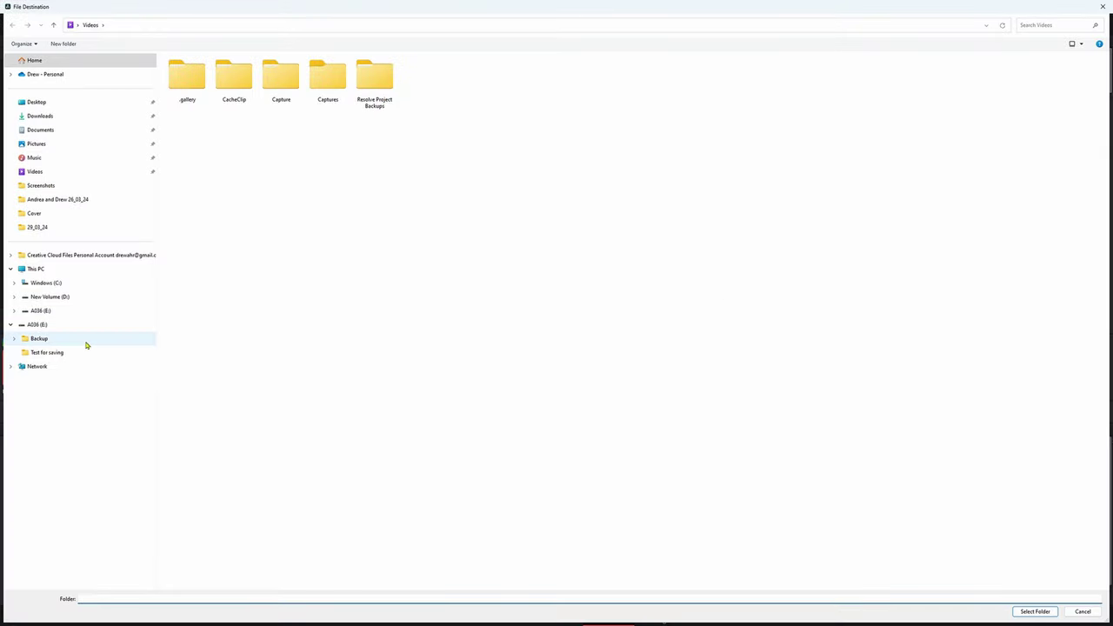
{"action": "left_click", "coordinate": [56, 324]}
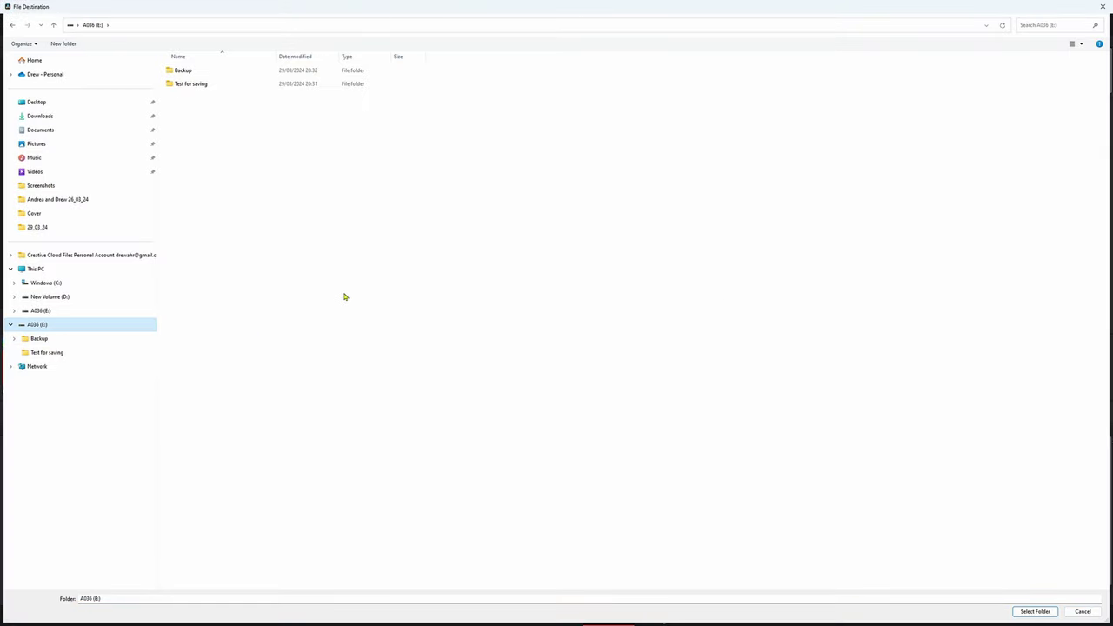
{"action": "double_click", "coordinate": [194, 72]}
{"action": "double_click", "coordinate": [203, 72]}
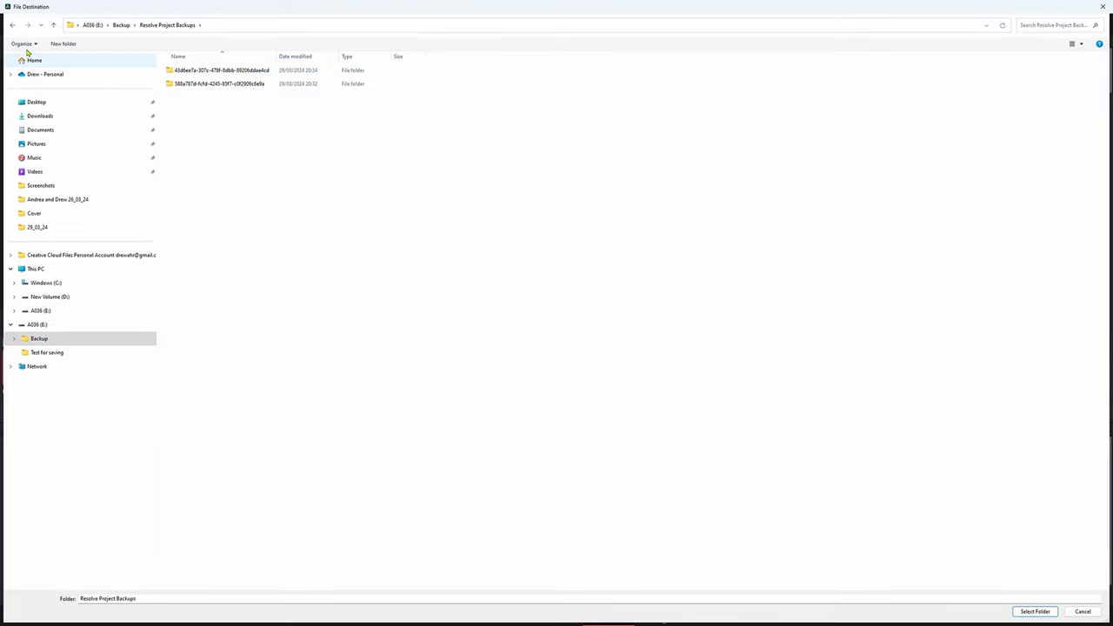
{"action": "left_click", "coordinate": [12, 25]}
{"action": "left_click", "coordinate": [12, 24]}
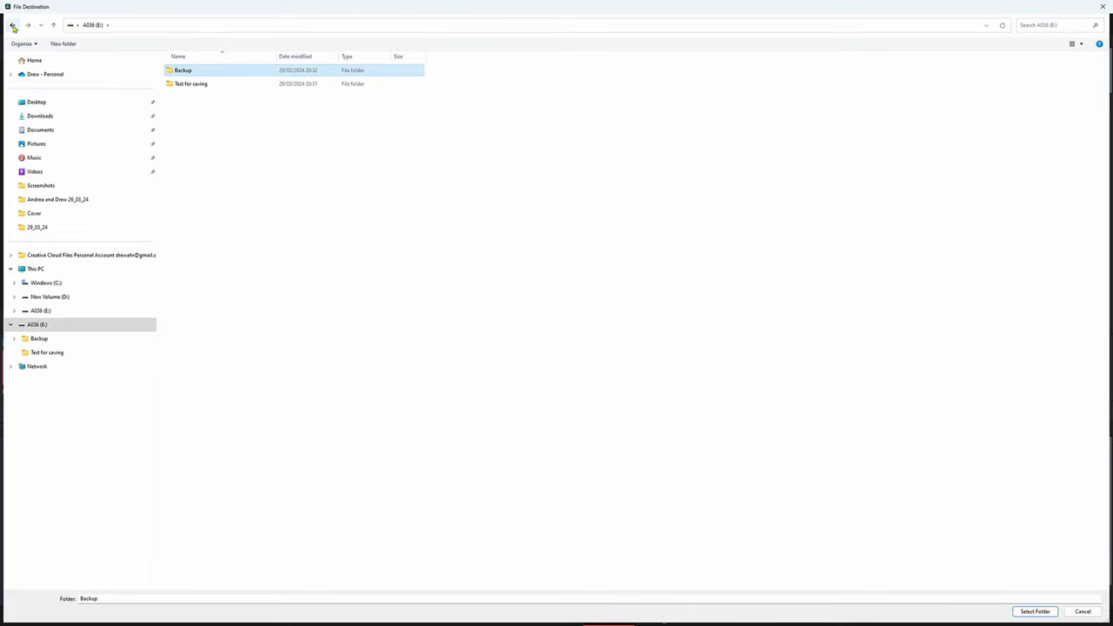
Create a 'Backup 2' folder on E: and select it as the backup location
{"action": "right_click", "coordinate": [221, 195]}
{"action": "left_click", "coordinate": [356, 290]}
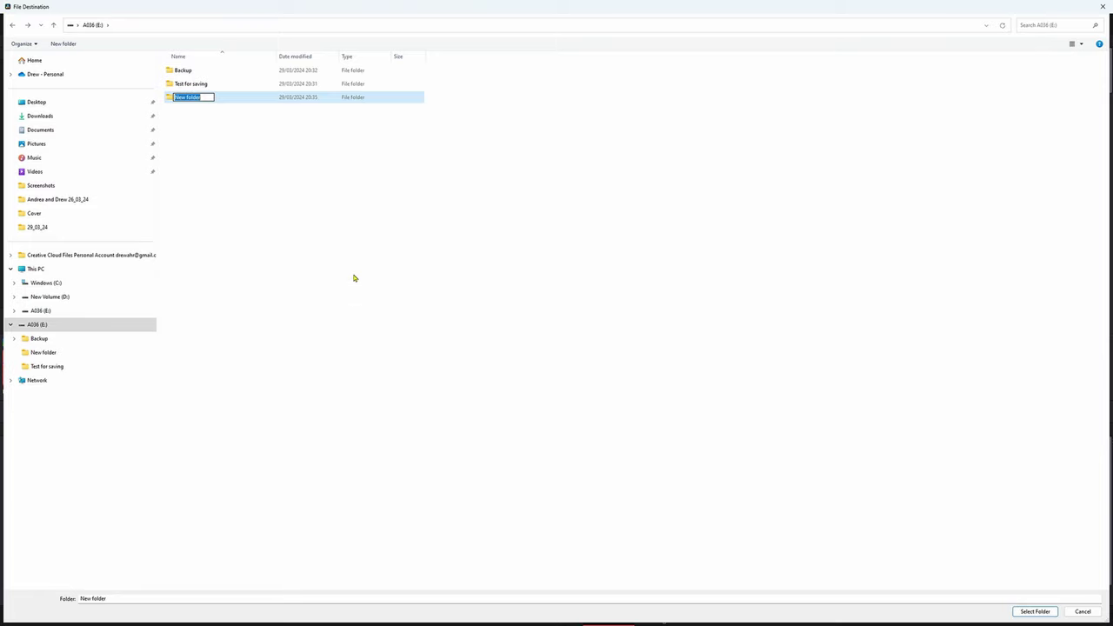
{"action": "type", "text": "Backup 2"}
{"action": "left_click", "coordinate": [286, 265]}
{"action": "double_click", "coordinate": [211, 99]}
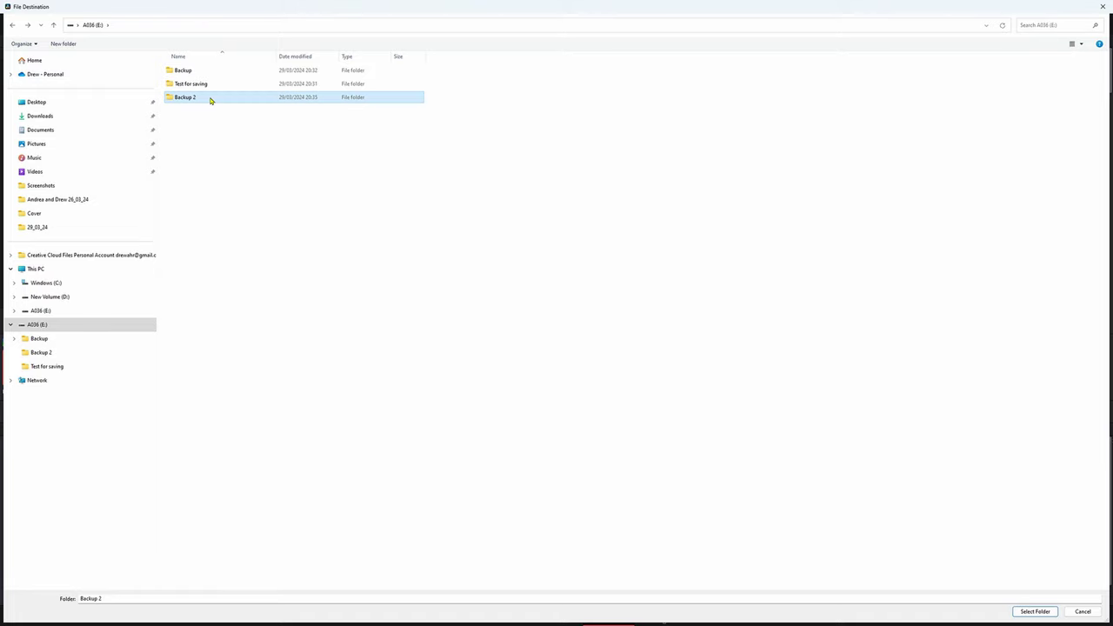
{"action": "left_click", "coordinate": [1033, 611]}
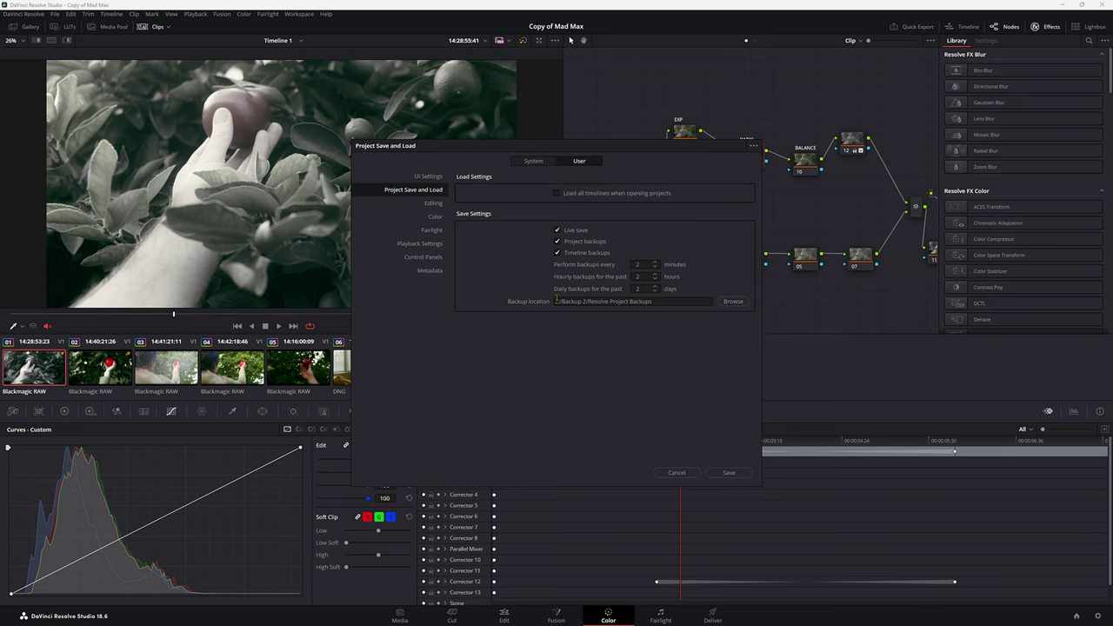
Save the backup preferences and lift the Custom curve up-left to brighten the clip
{"action": "left_click", "coordinate": [728, 473]}
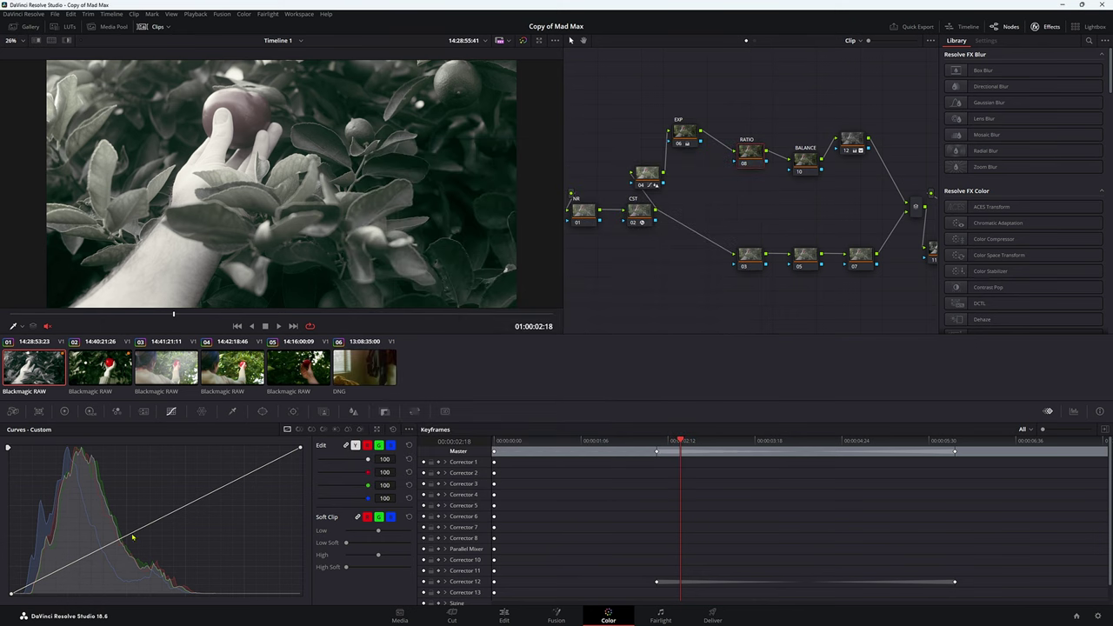
{"action": "left_click_drag", "start_coordinate": [132, 537], "coordinate": [109, 512]}
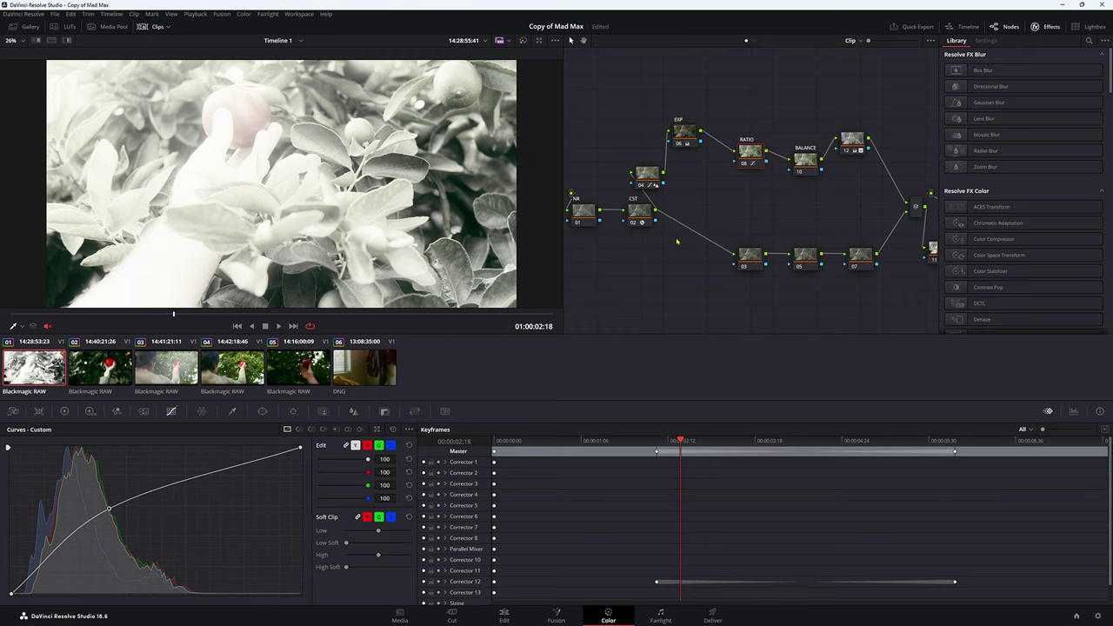
Load the Copy of Mad Max auto backup as new project 'Plz work, need money to feed myself'
{"action": "left_click", "coordinate": [1075, 615]}
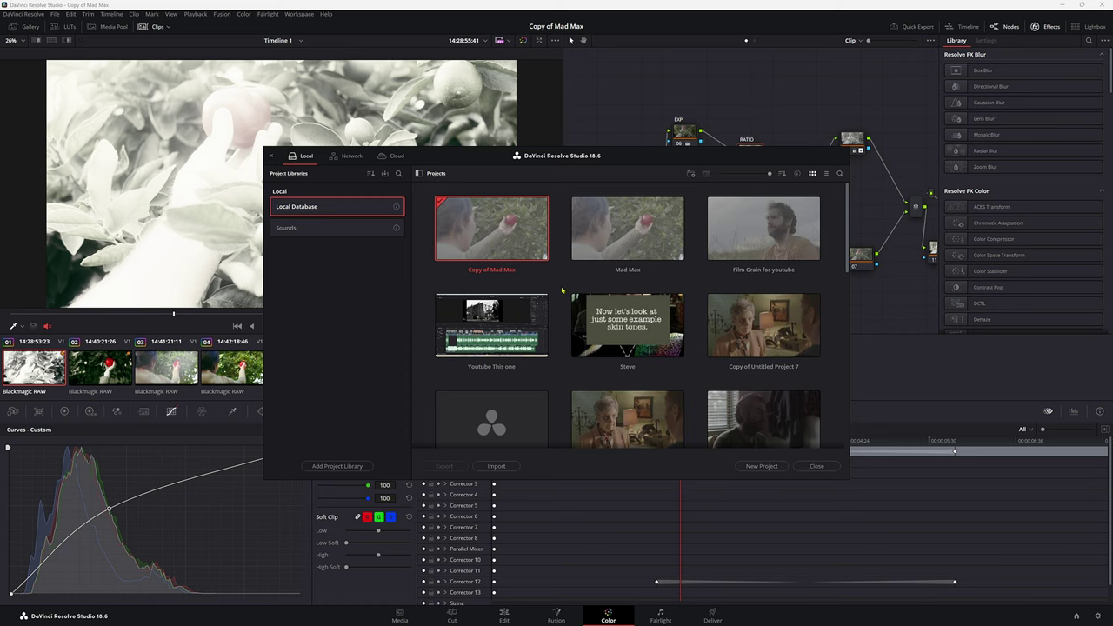
{"action": "right_click", "coordinate": [519, 226]}
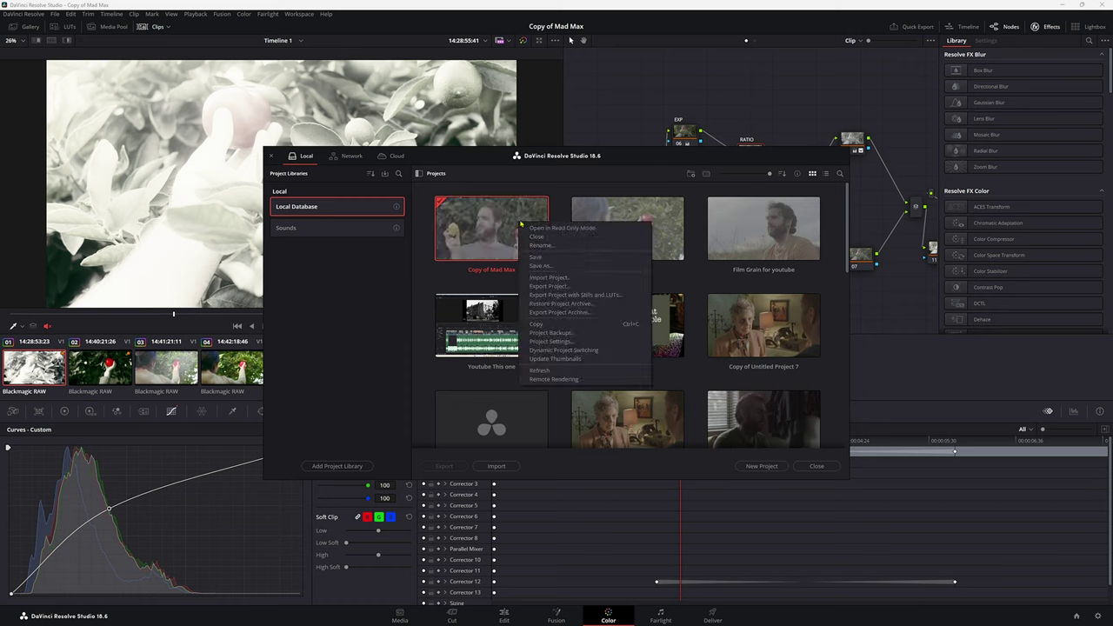
{"action": "left_click", "coordinate": [551, 332]}
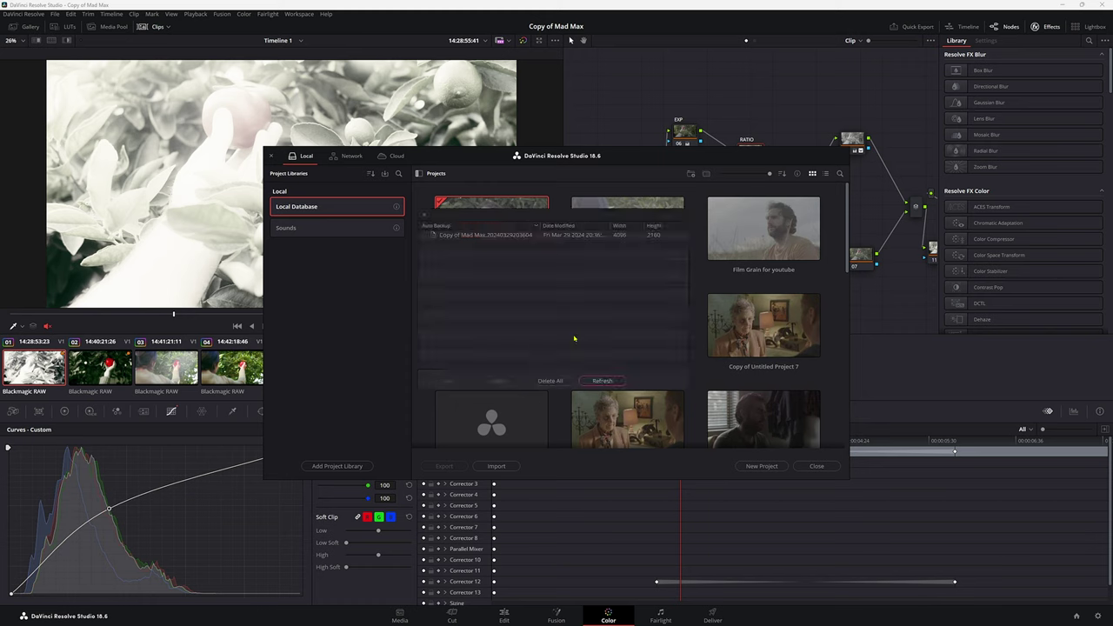
{"action": "left_click", "coordinate": [495, 235]}
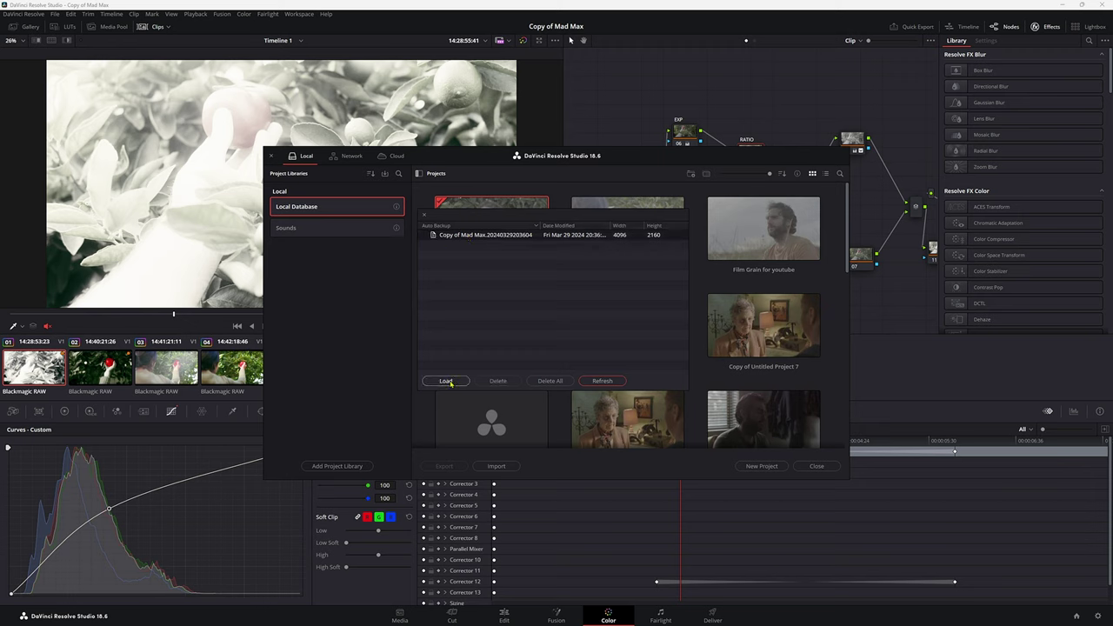
{"action": "left_click", "coordinate": [446, 381]}
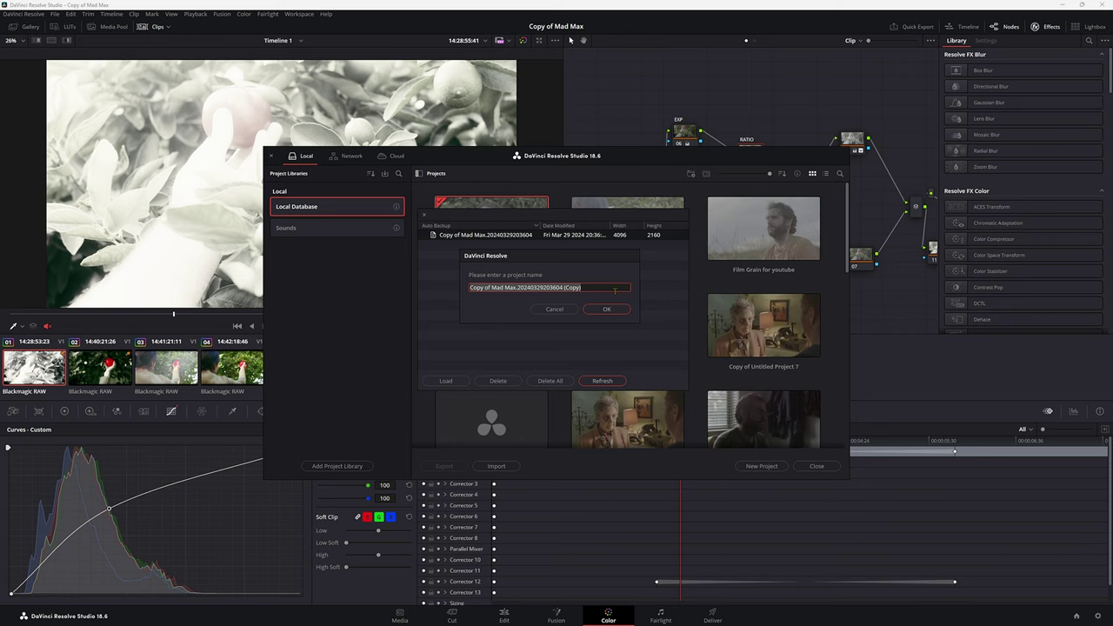
{"action": "type", "text": "Plz work"}
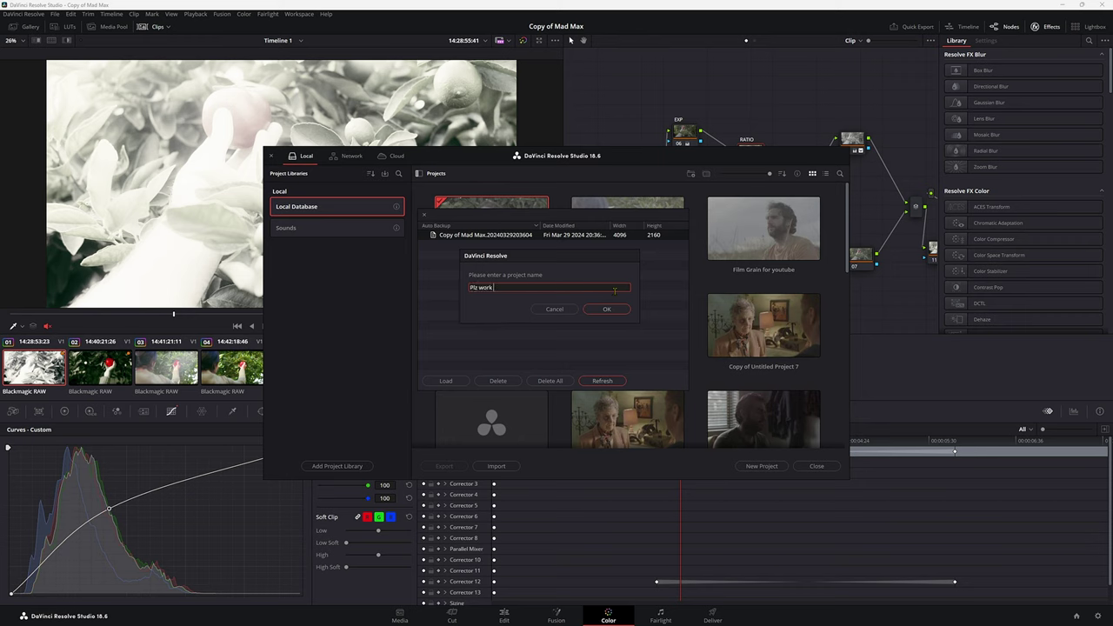
{"action": "type", "text": ", need money to feed myself"}
{"action": "left_click", "coordinate": [607, 310]}
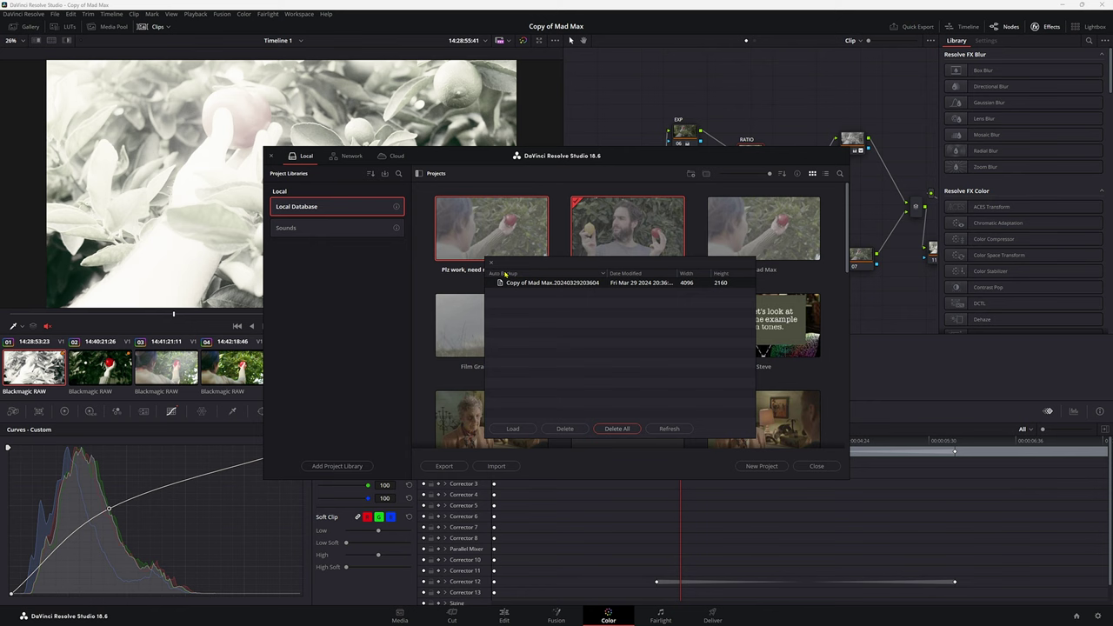
{"action": "left_click", "coordinate": [491, 262]}
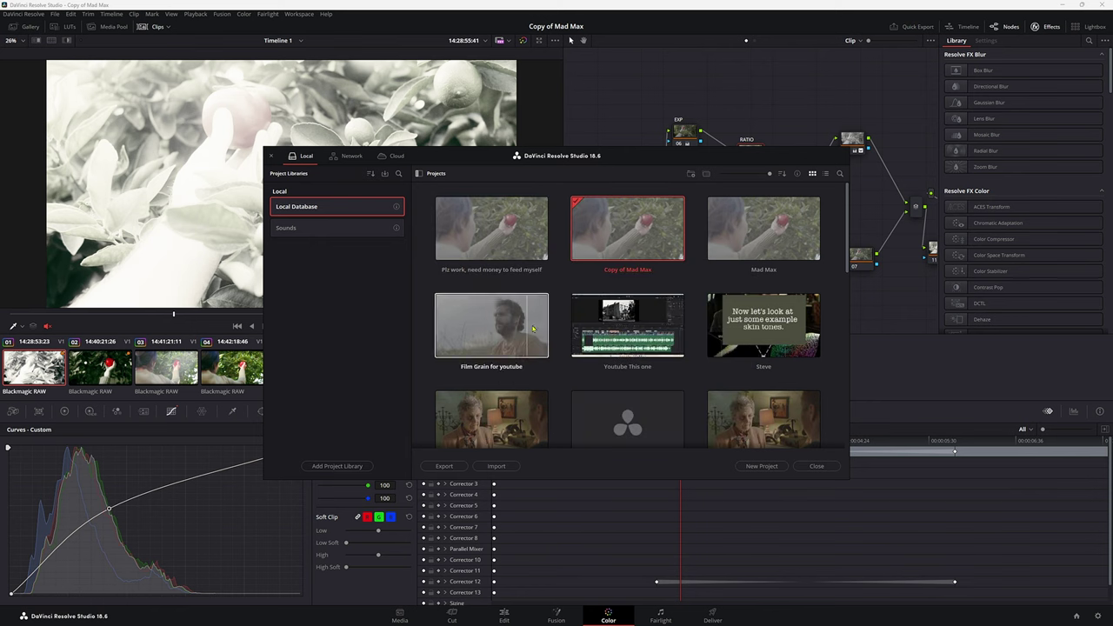
{"action": "double_click", "coordinate": [498, 235]}
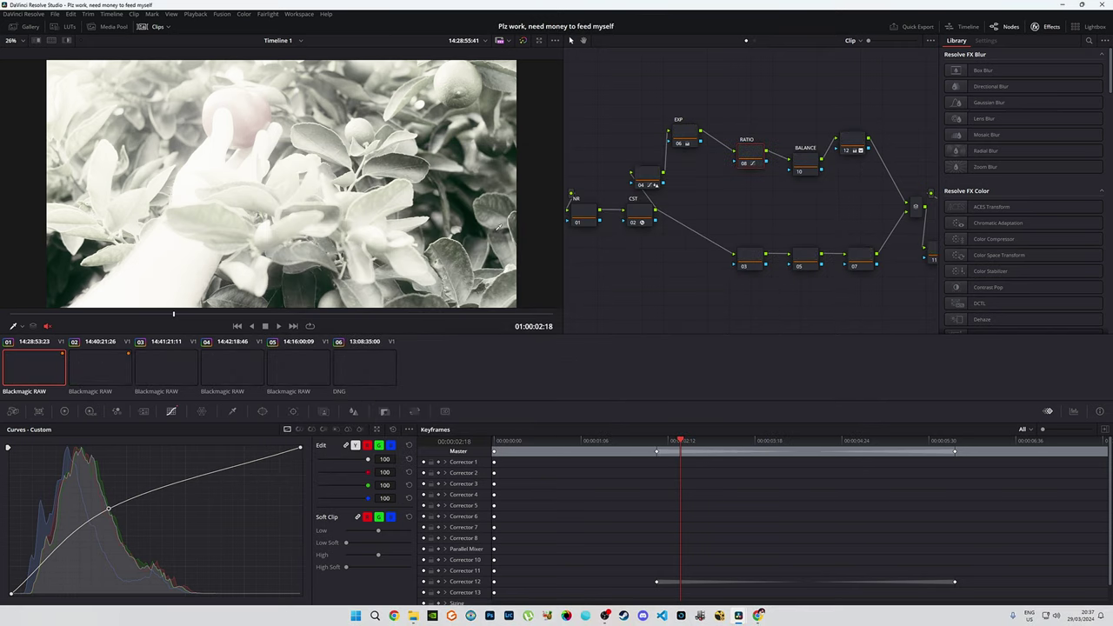